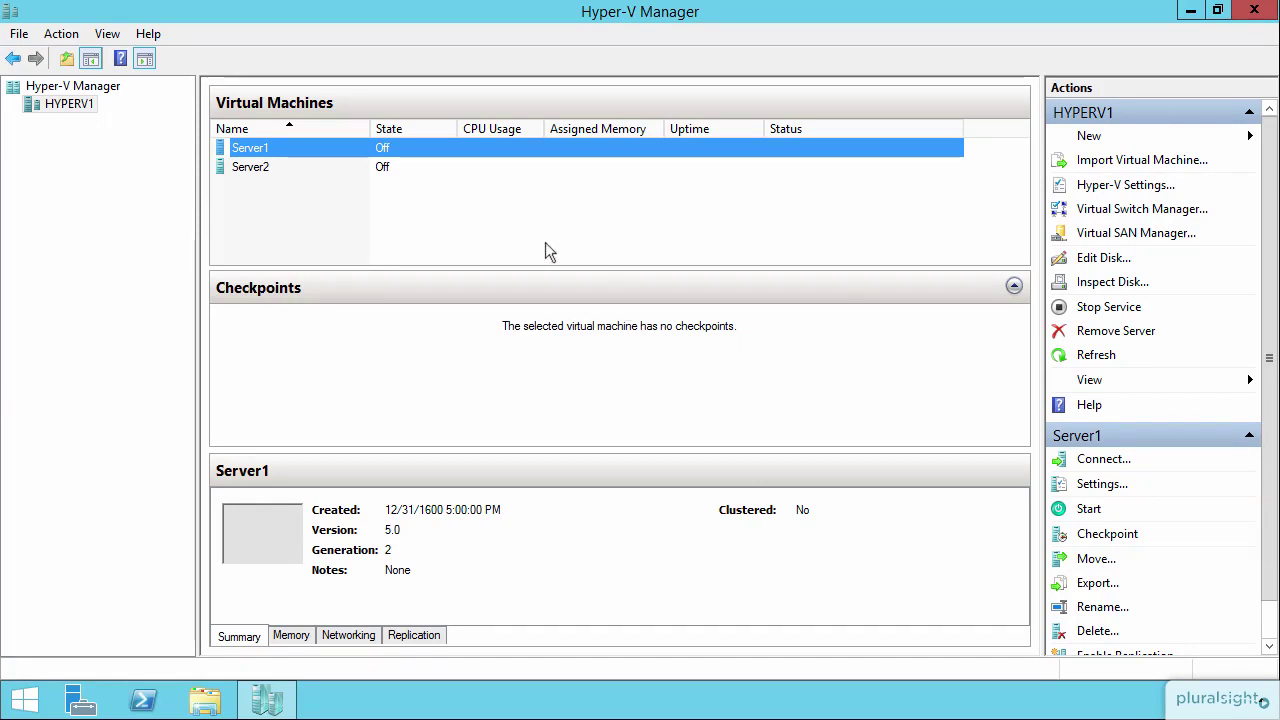
# - Review the summaries of Server2 and Server1, open a connection window to Server1 and close it again
pyautogui.click(280, 166)
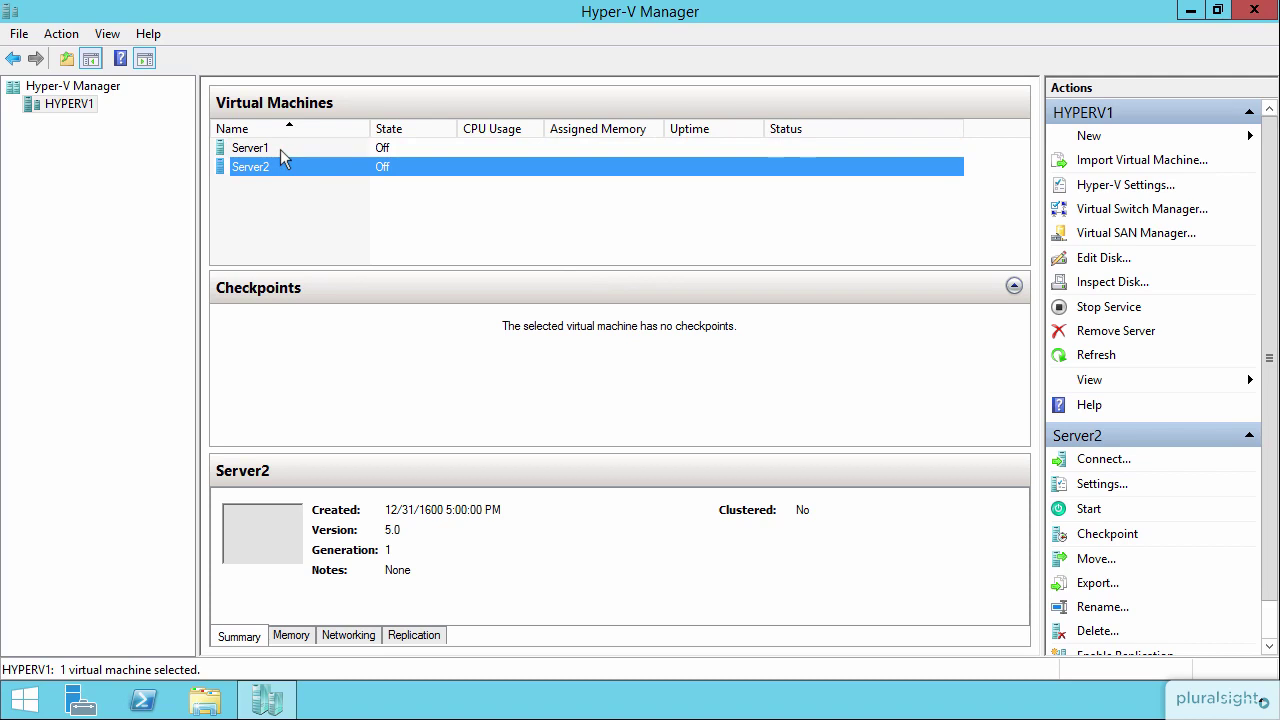
pyautogui.click(280, 157)
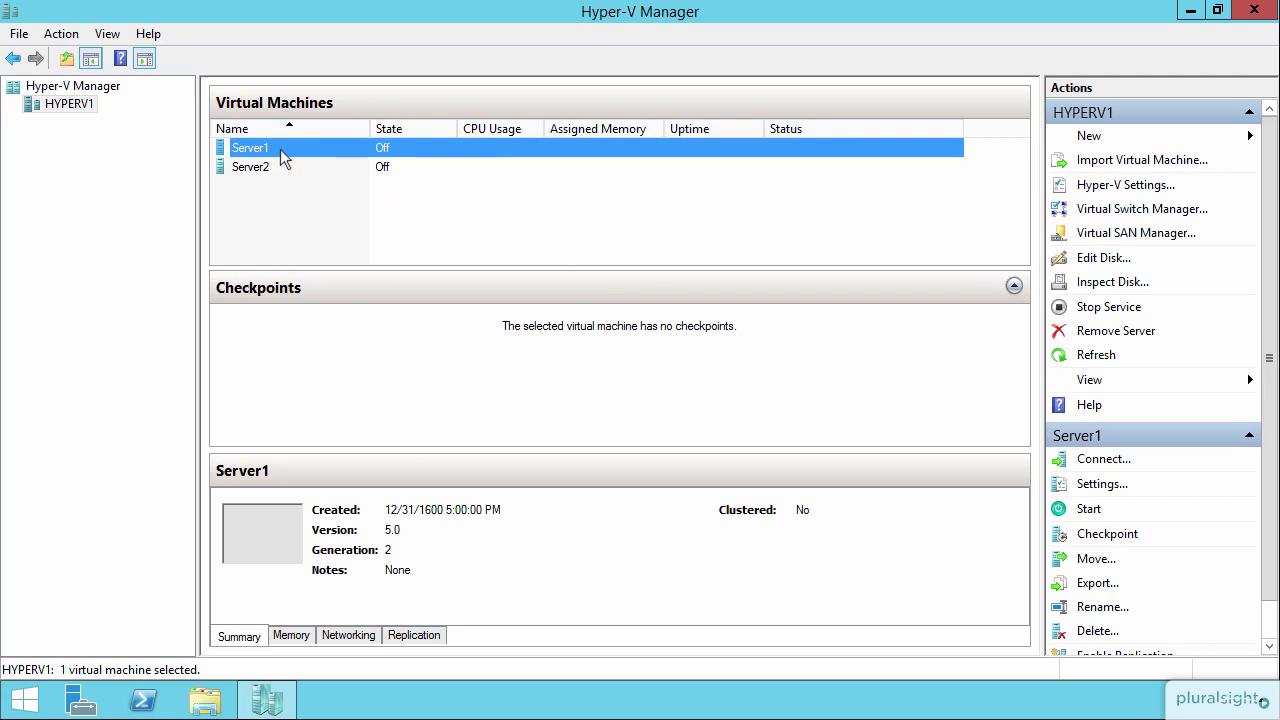
pyautogui.rightClick(283, 160)
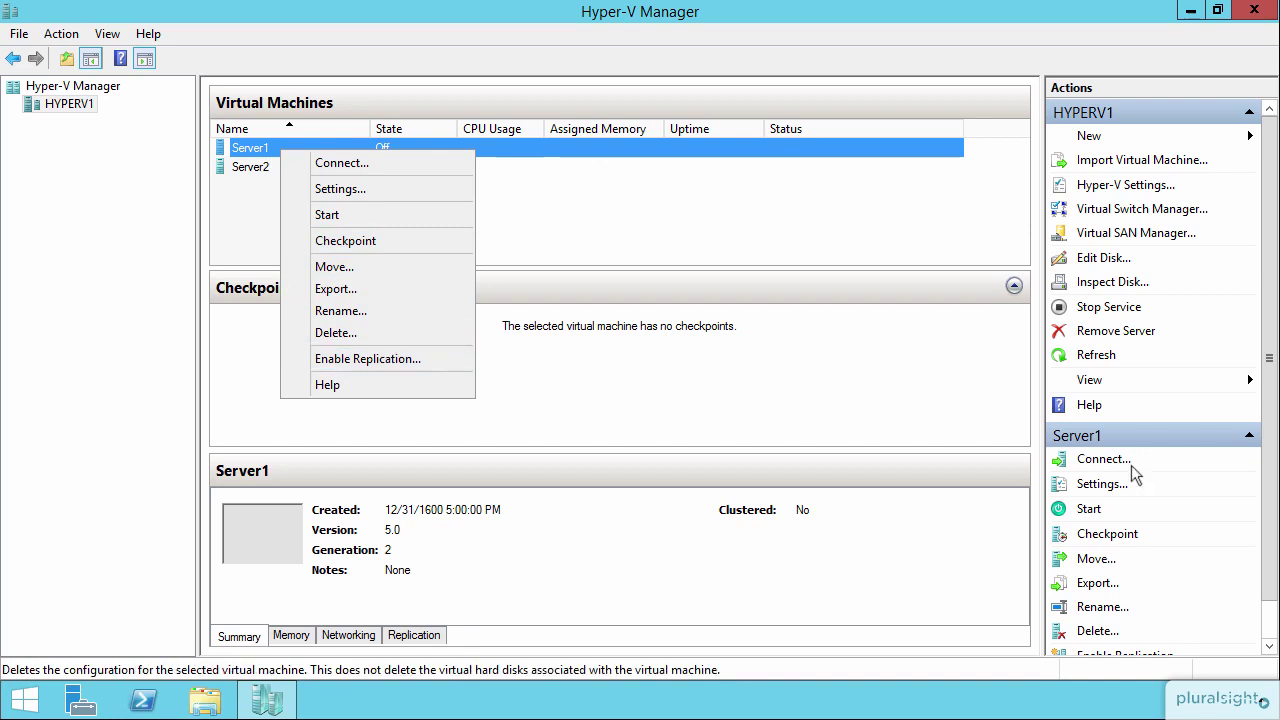
pyautogui.click(398, 157)
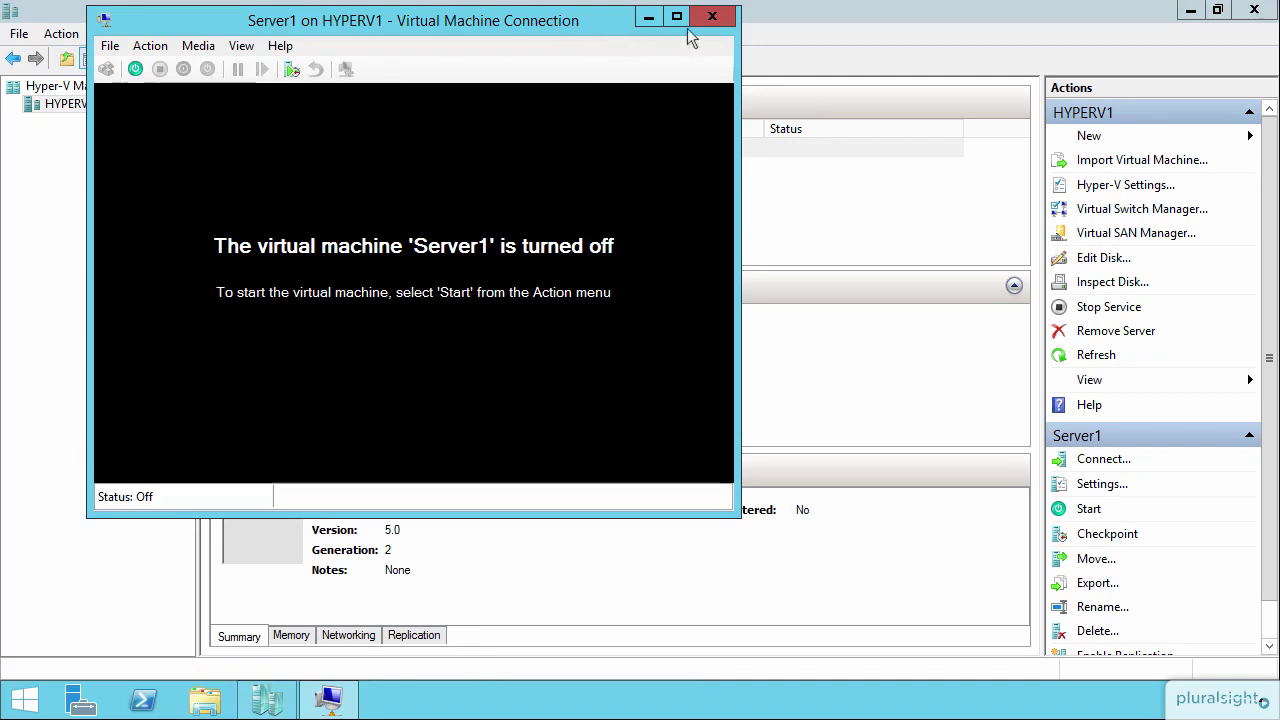
pyautogui.click(712, 18)
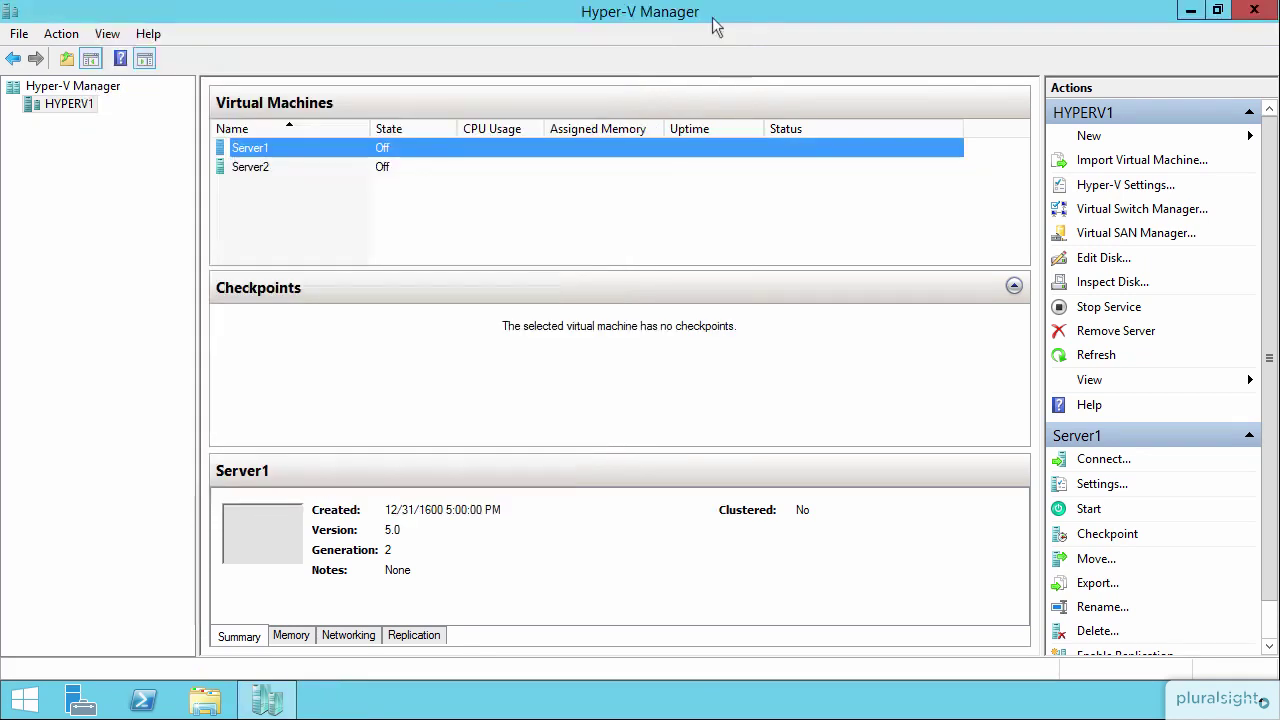
# - Open Server1's settings window and move it aside so the virtual machine list stays reachable
pyautogui.rightClick(560, 150)
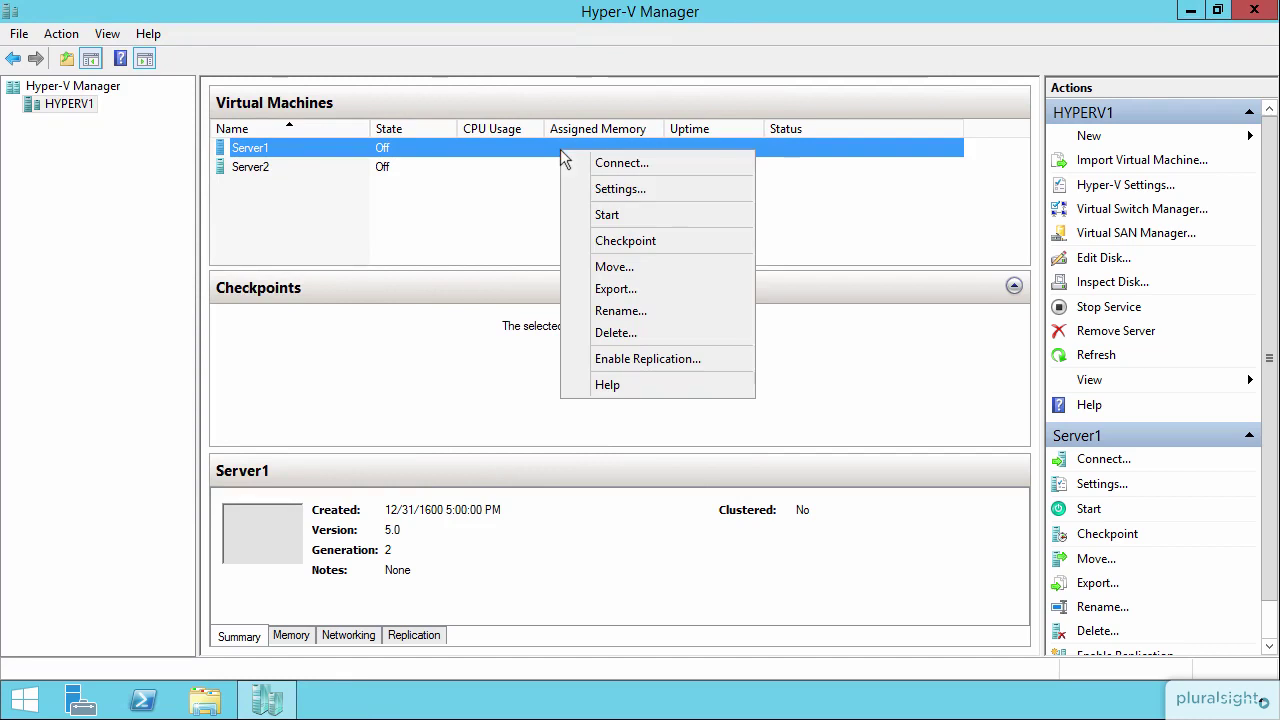
pyautogui.click(620, 190)
pyautogui.moveTo(533, 24); pyautogui.dragTo(737, 32)
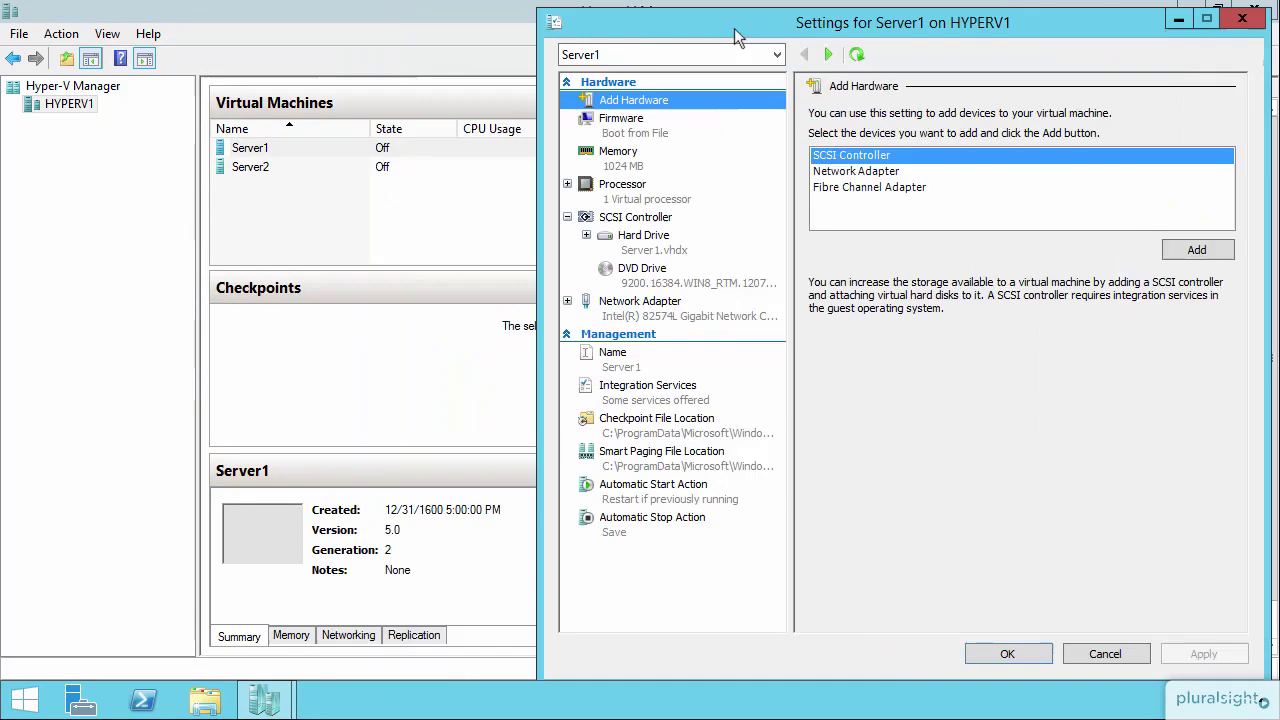
# - Open Server2's settings and arrange both servers' settings windows side by side for comparison
pyautogui.click(258, 169)
pyautogui.rightClick(258, 169)
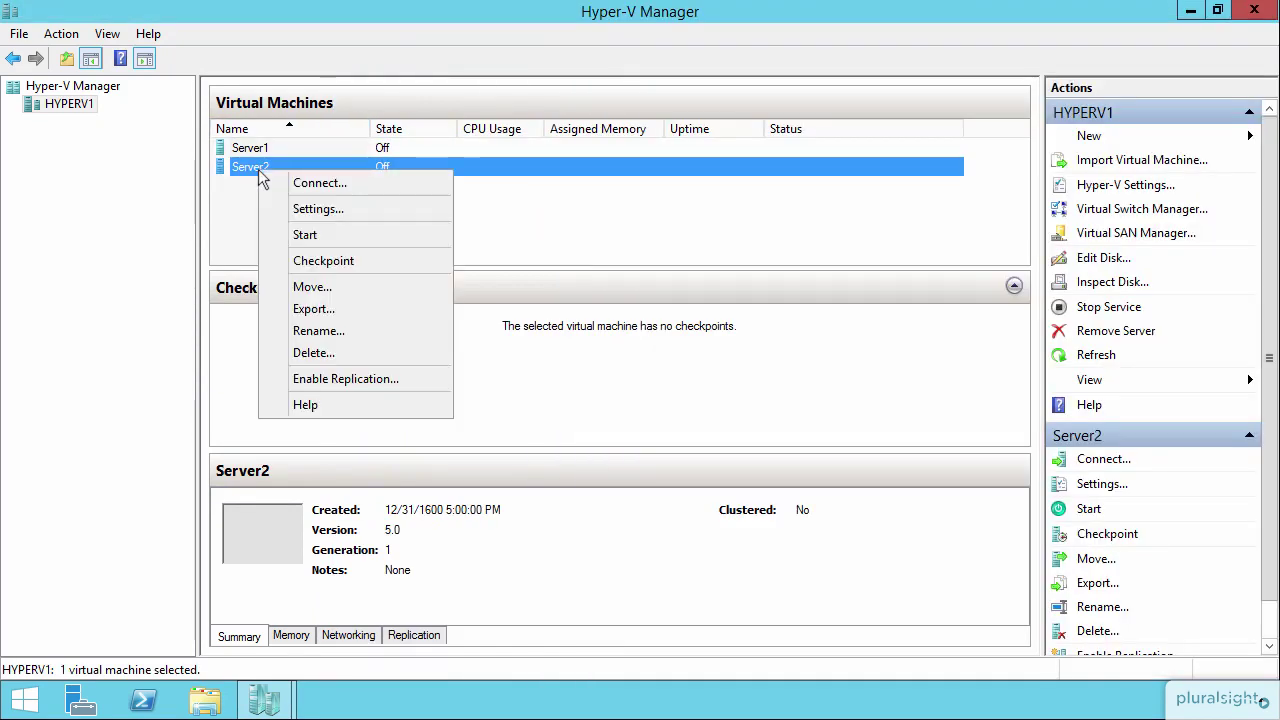
pyautogui.click(305, 208)
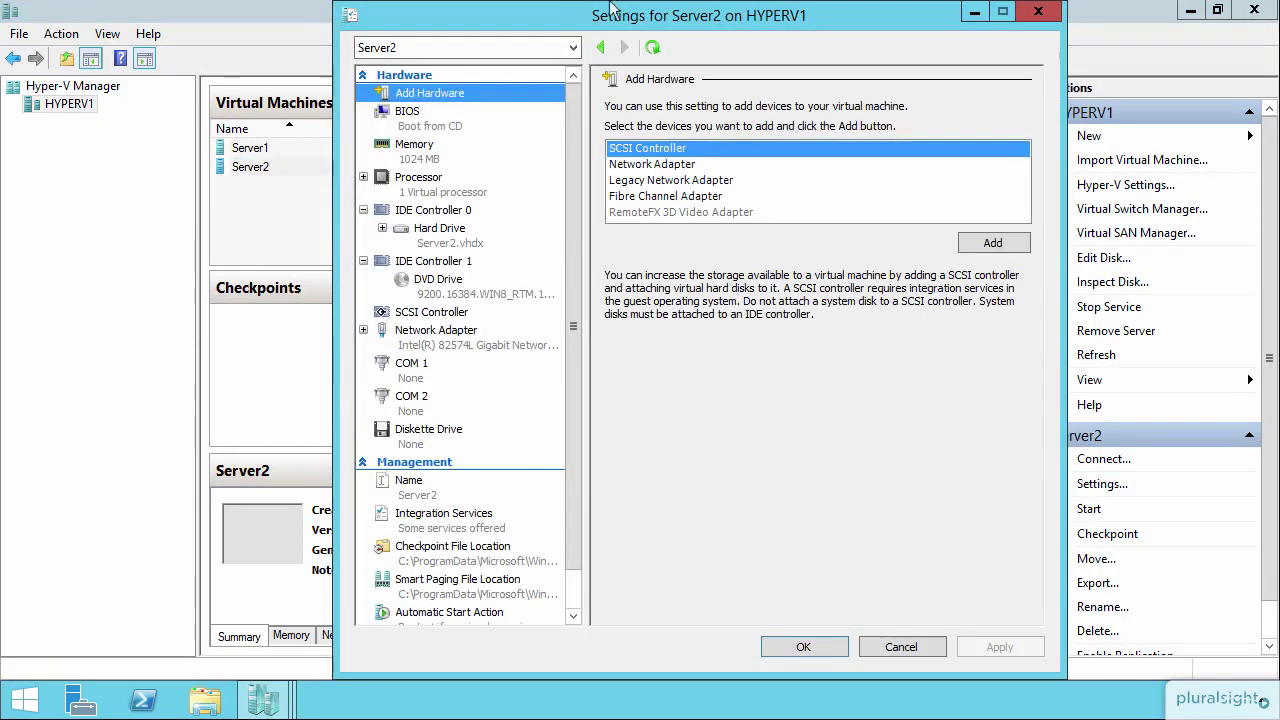
pyautogui.moveTo(610, 12); pyautogui.dragTo(293, 15)
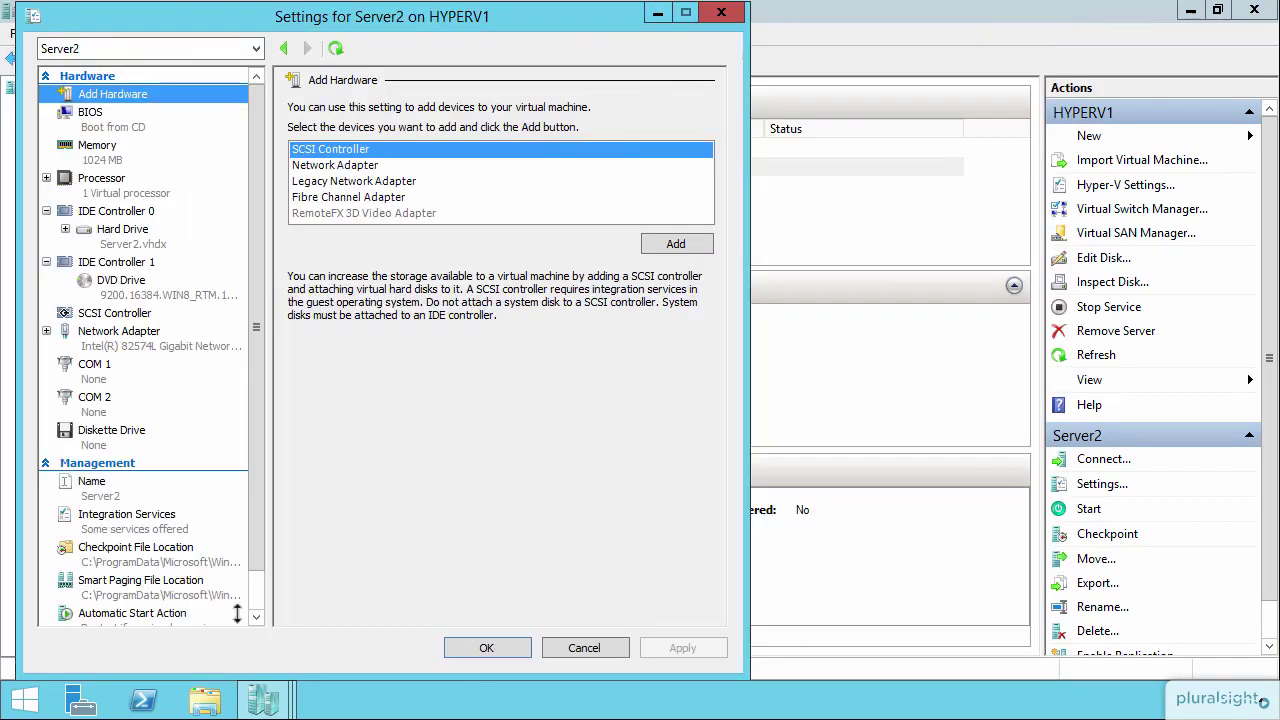
pyautogui.click(263, 700)
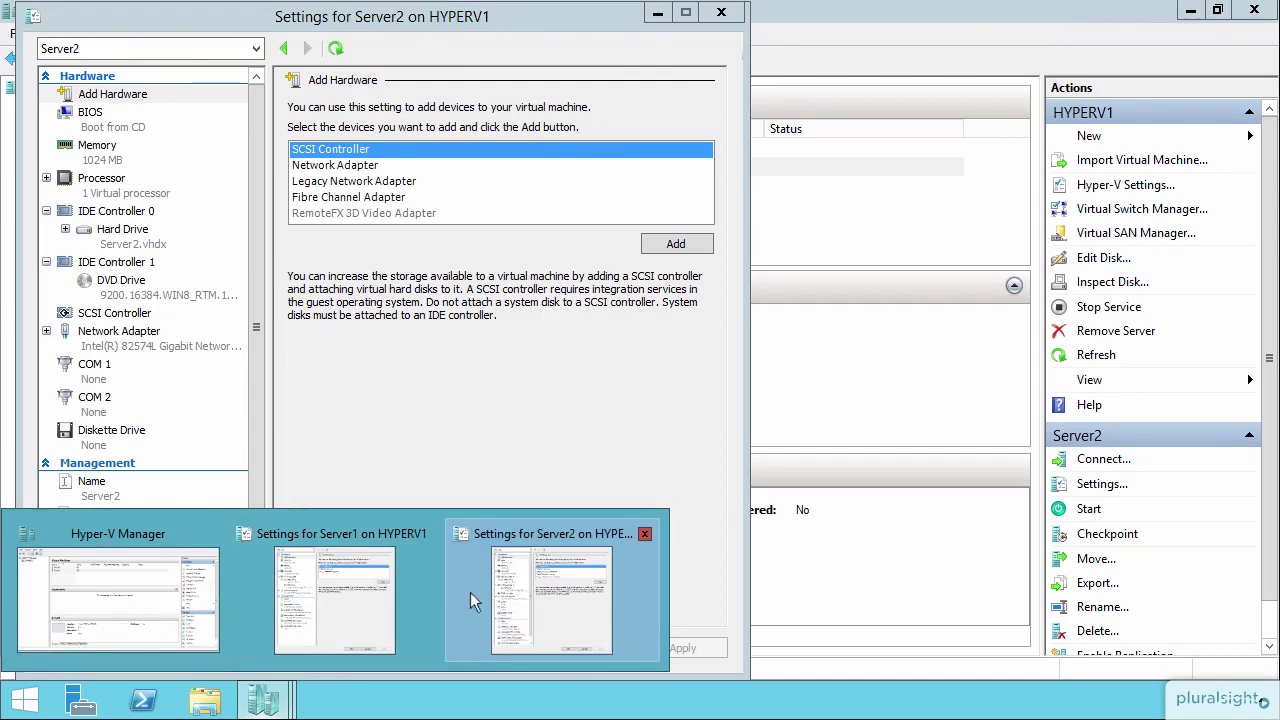
pyautogui.click(345, 595)
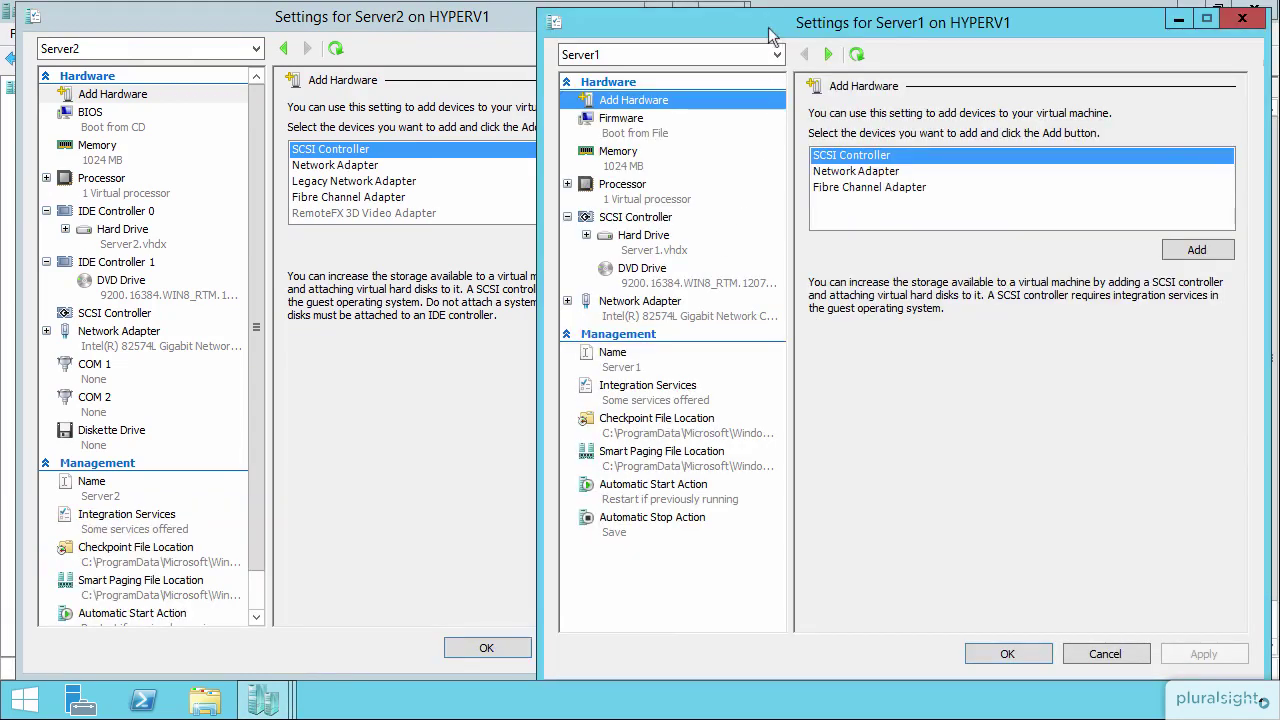
pyautogui.moveTo(757, 28); pyautogui.dragTo(521, 33)
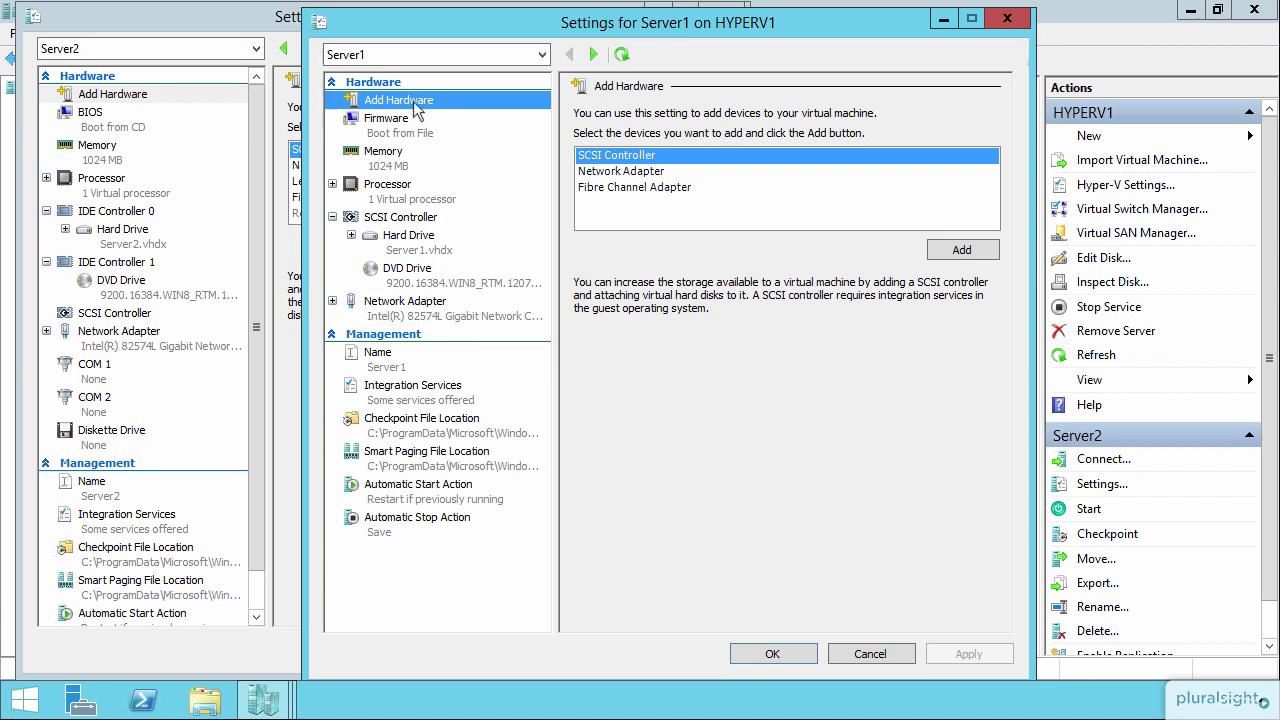
pyautogui.moveTo(402, 30); pyautogui.dragTo(626, 34)
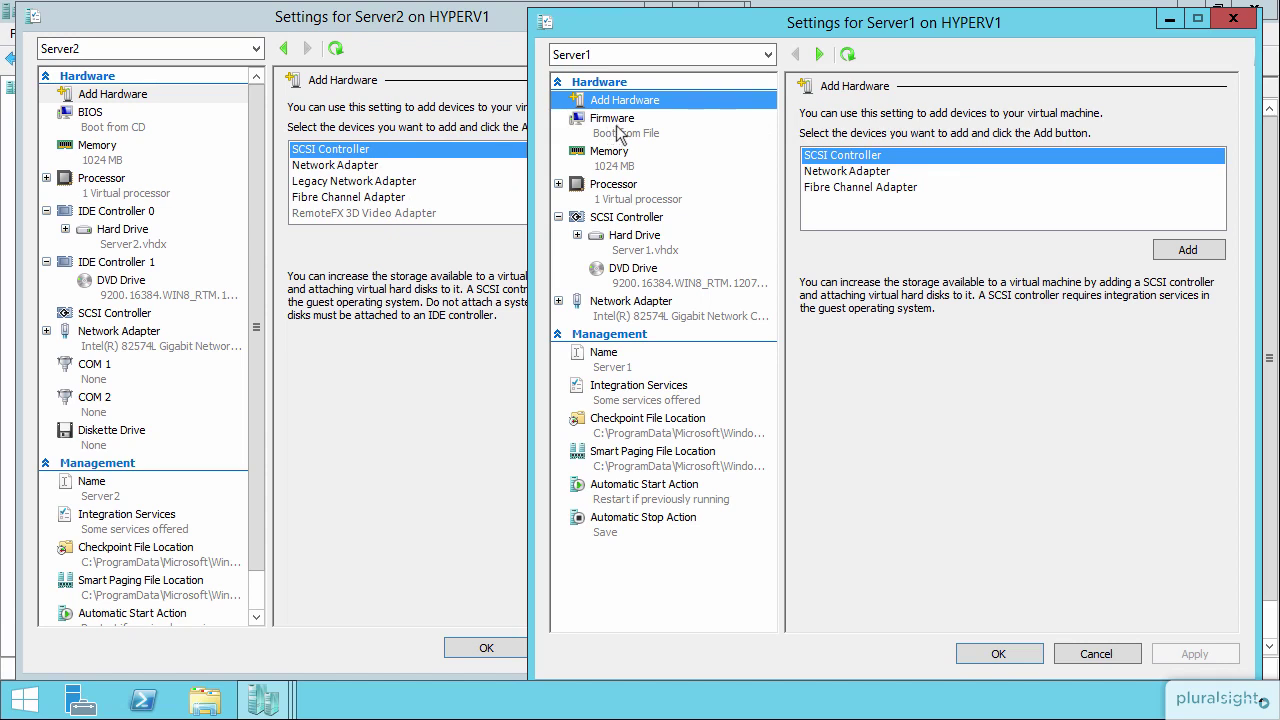
# - Compare Server1's firmware boot order with Server2's BIOS startup order, and examine the memory settings of both machines
pyautogui.click(619, 134)
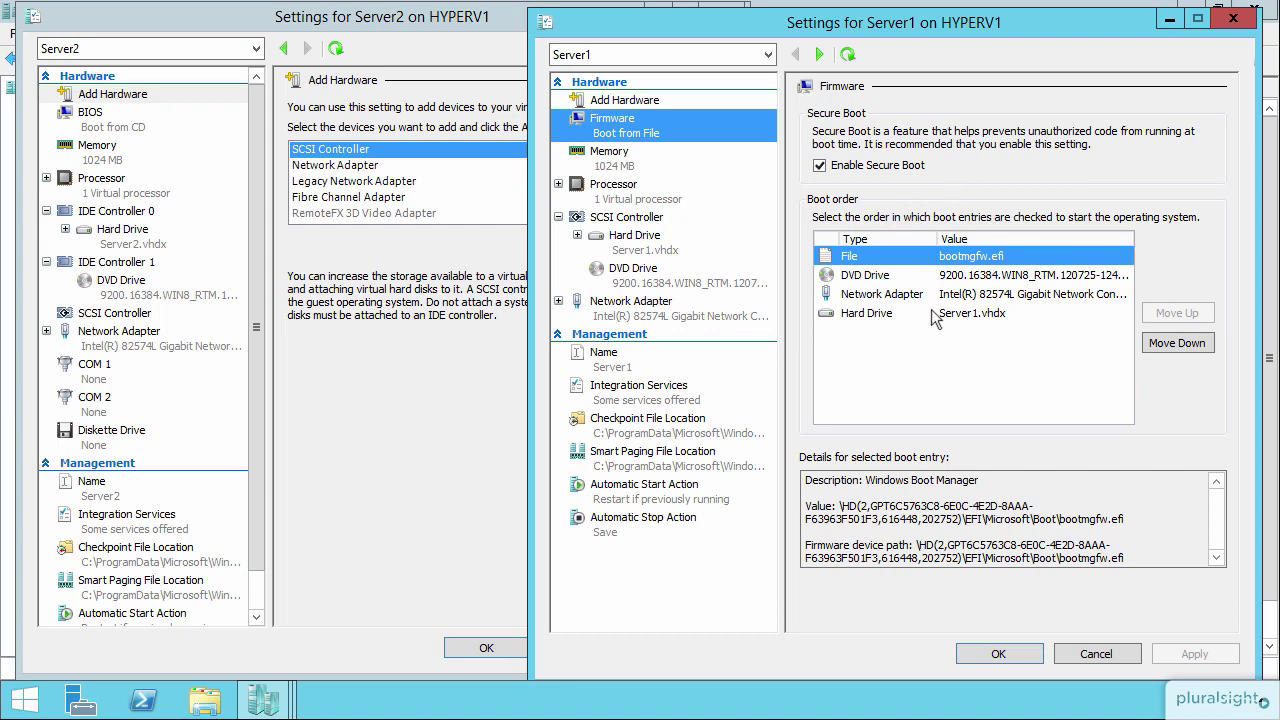
pyautogui.click(110, 128)
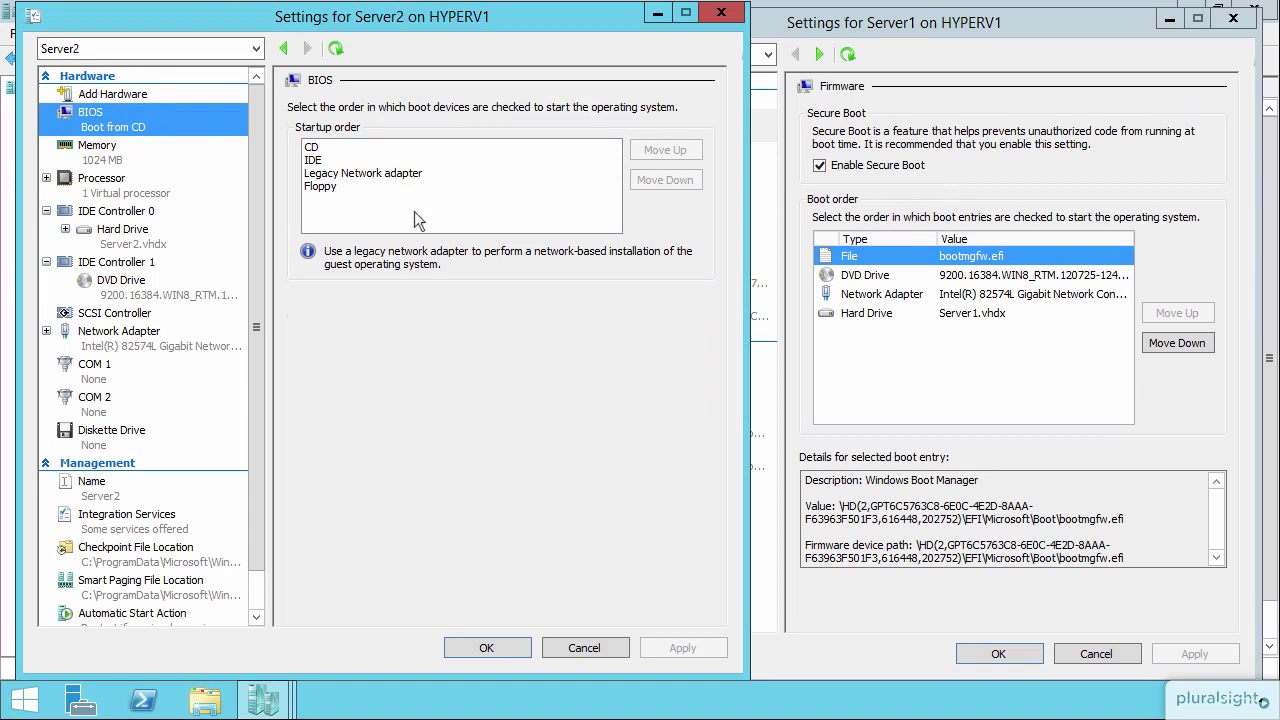
pyautogui.click(100, 165)
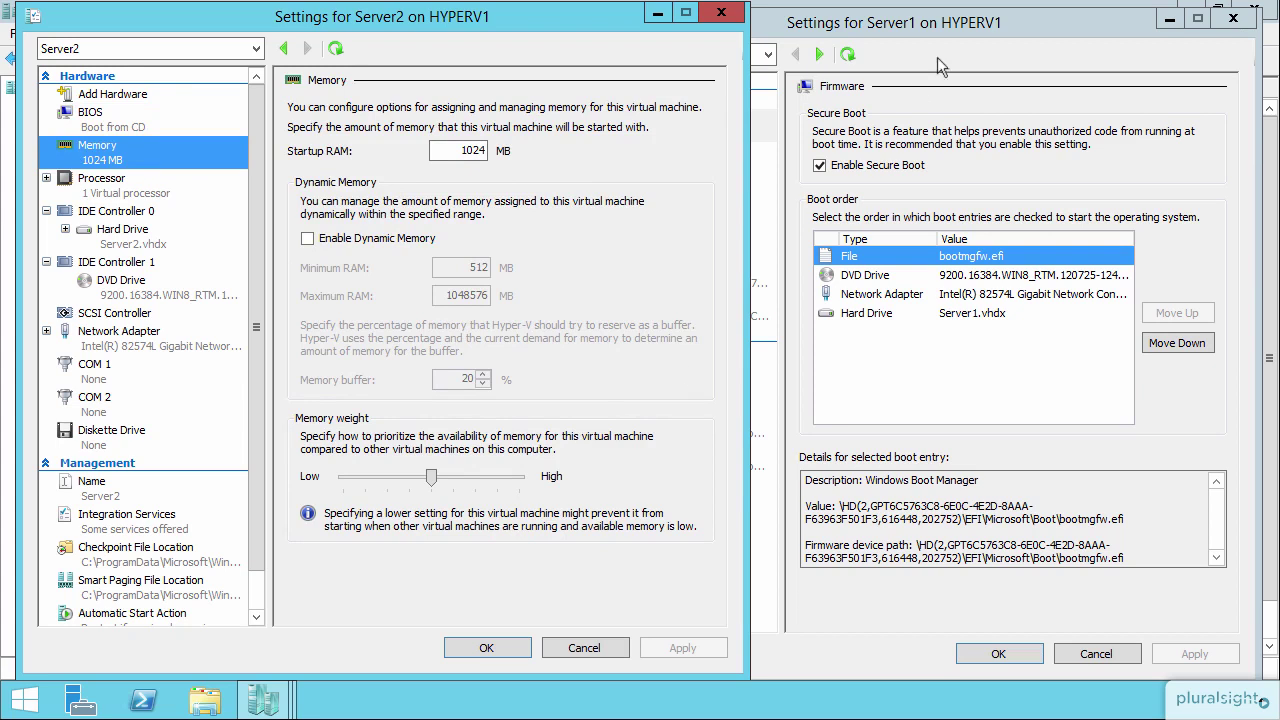
pyautogui.click(998, 30)
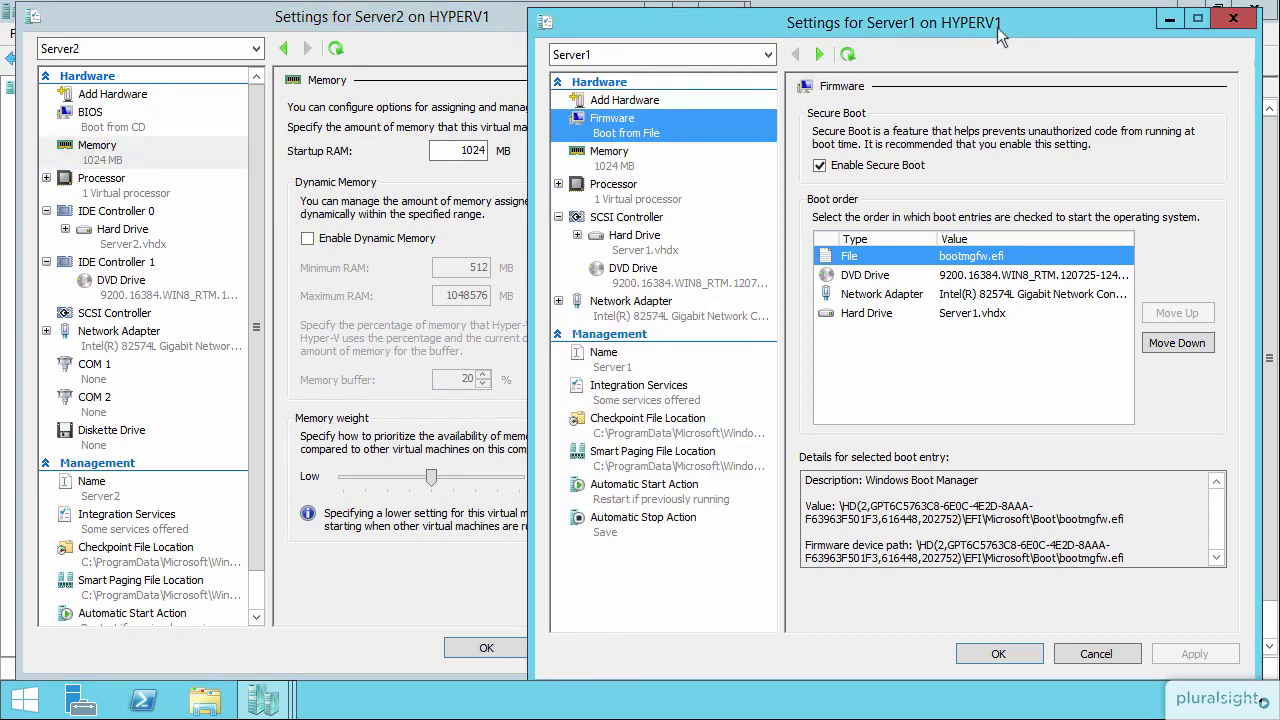
pyautogui.click(630, 163)
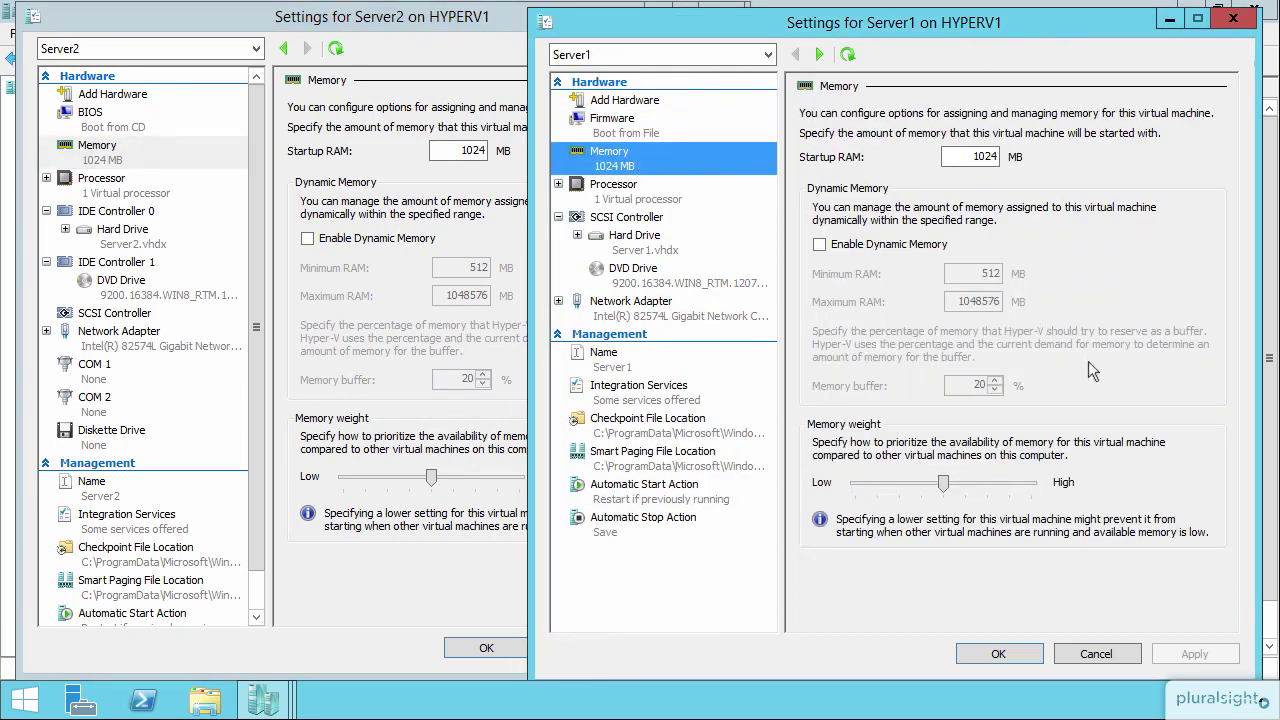
# - Compare the processor settings of both machines, inspect Server2's IDE Controller 0 and its hard drive, and close Server2's settings
pyautogui.click(604, 199)
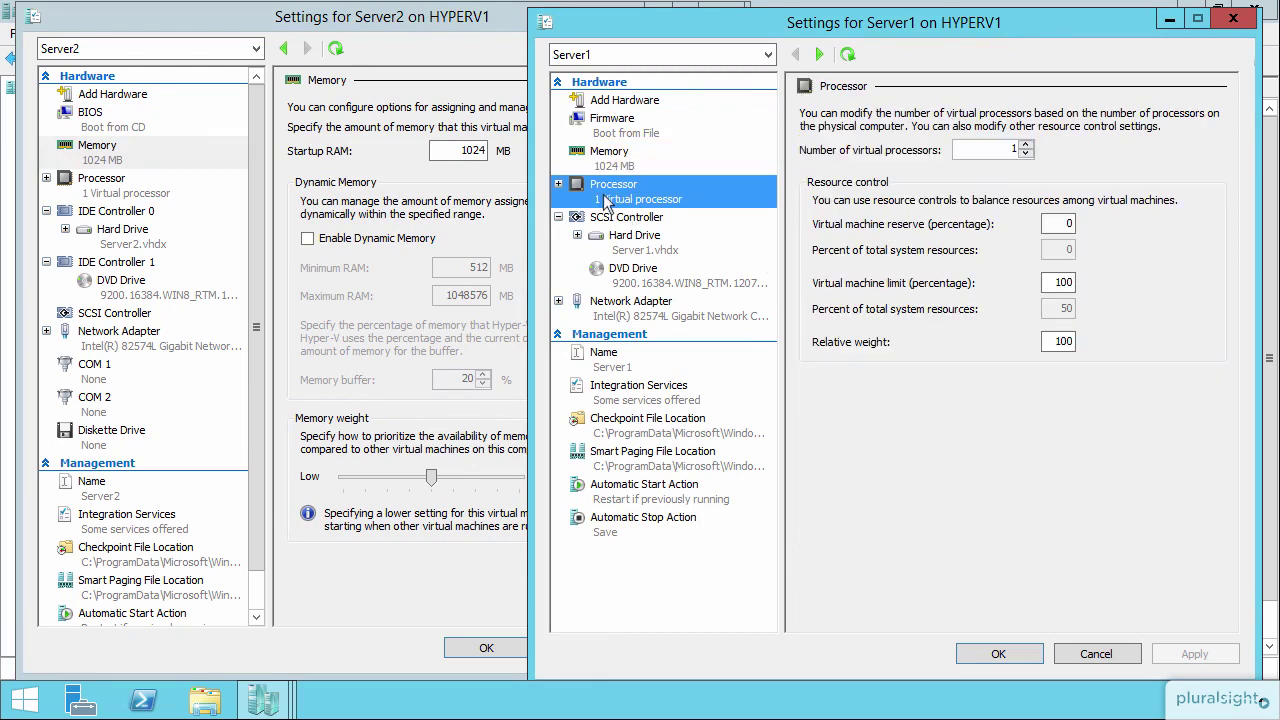
pyautogui.click(87, 190)
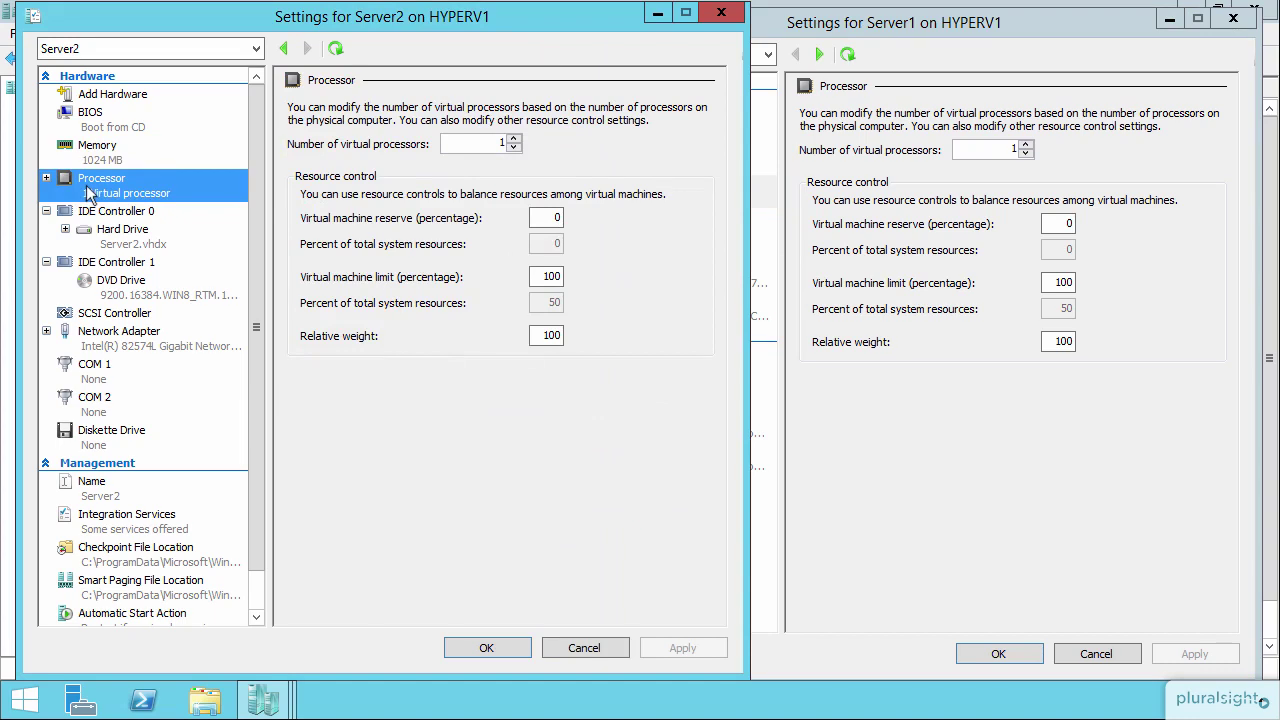
pyautogui.click(112, 215)
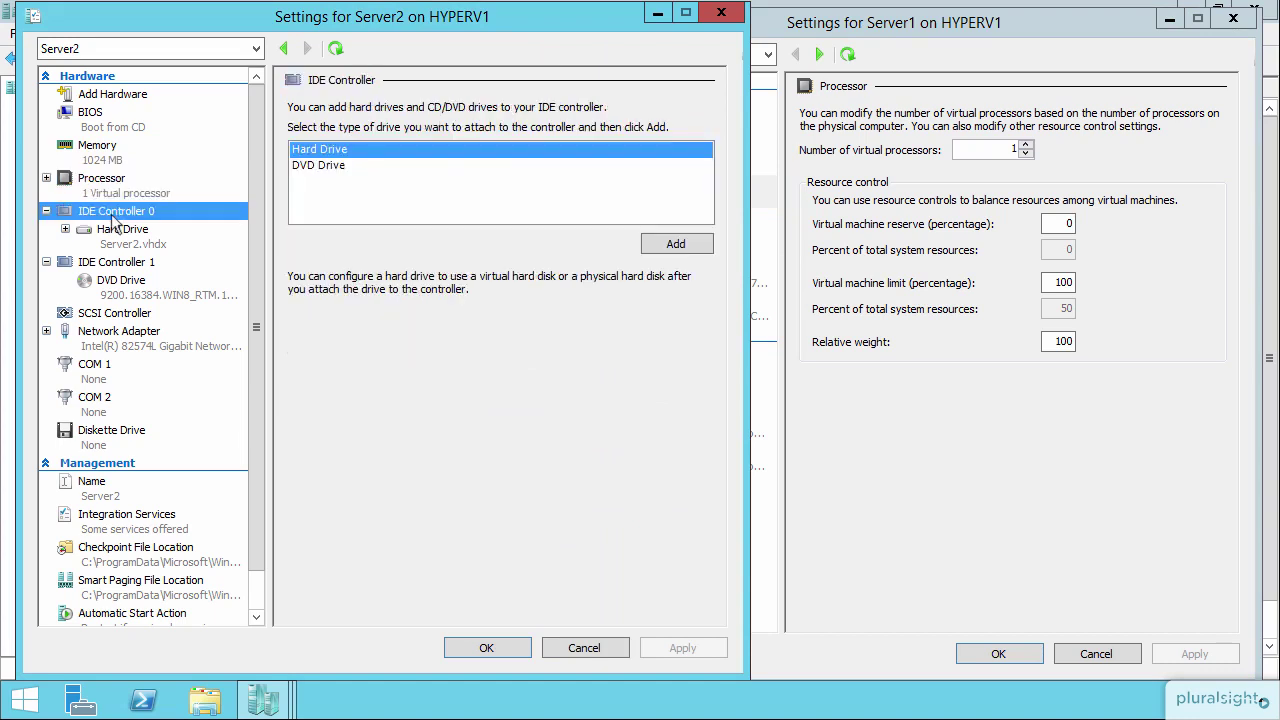
pyautogui.click(117, 238)
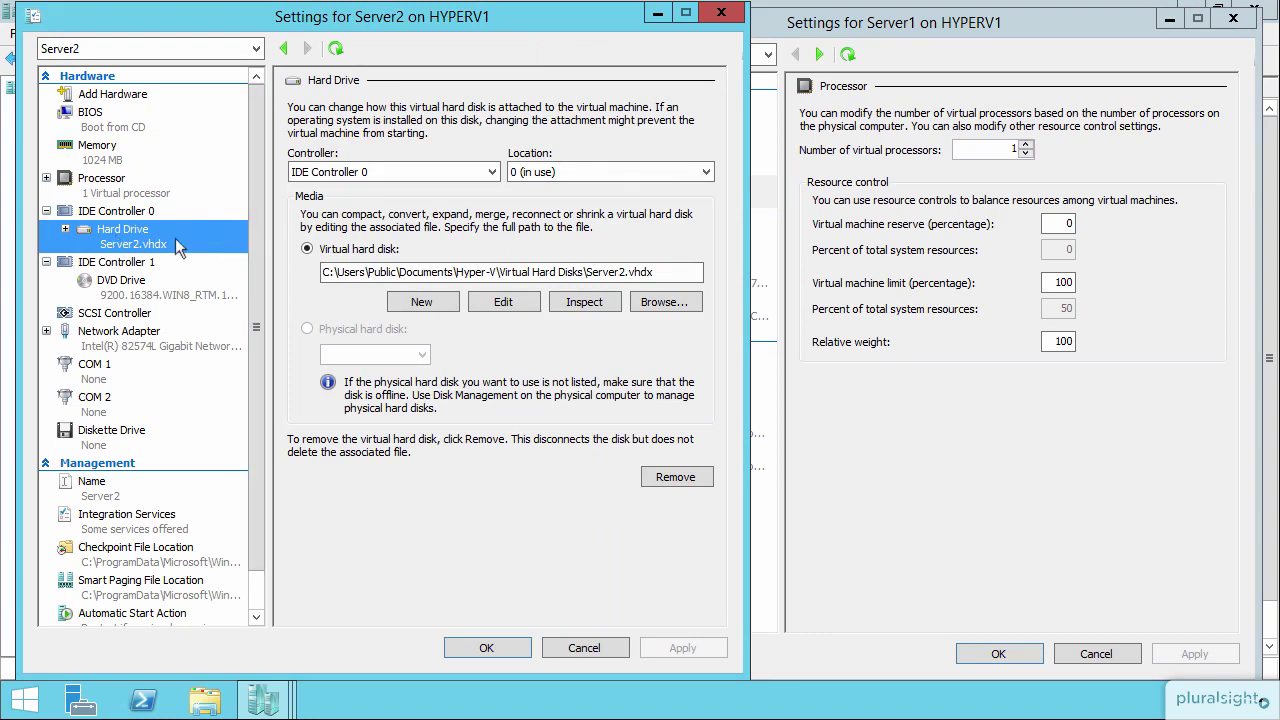
pyautogui.click(970, 398)
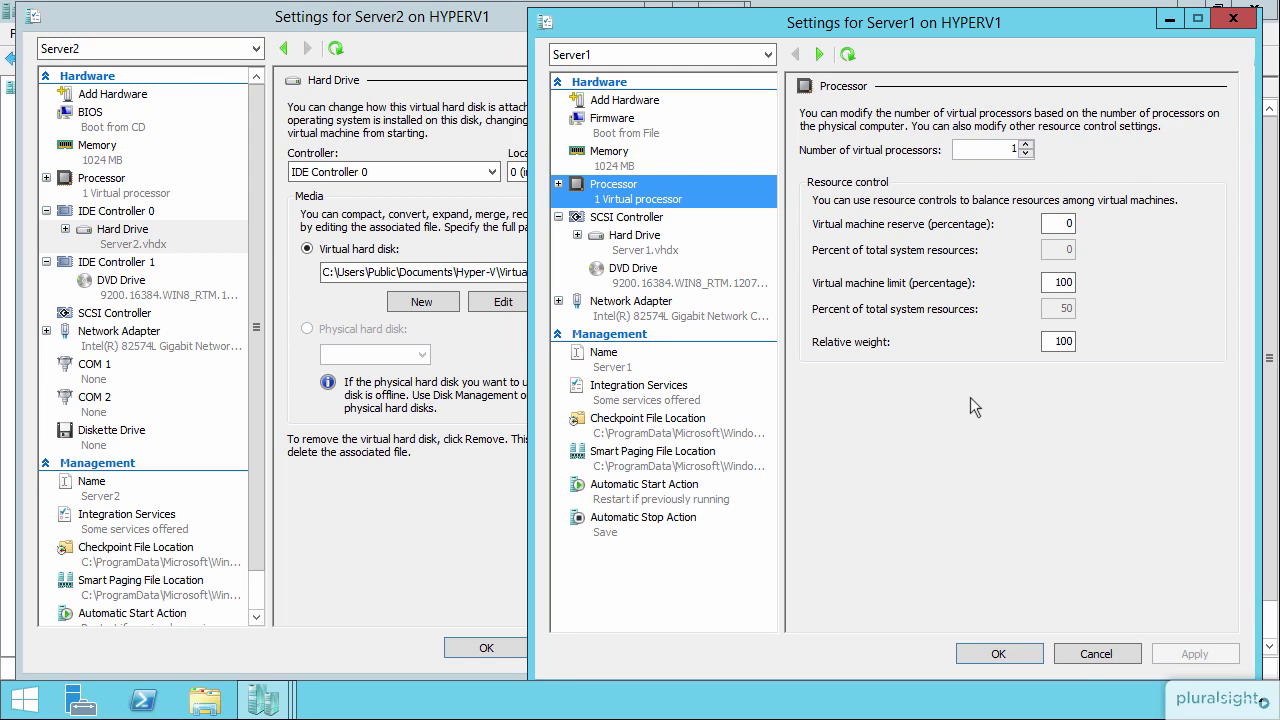
pyautogui.click(434, 12)
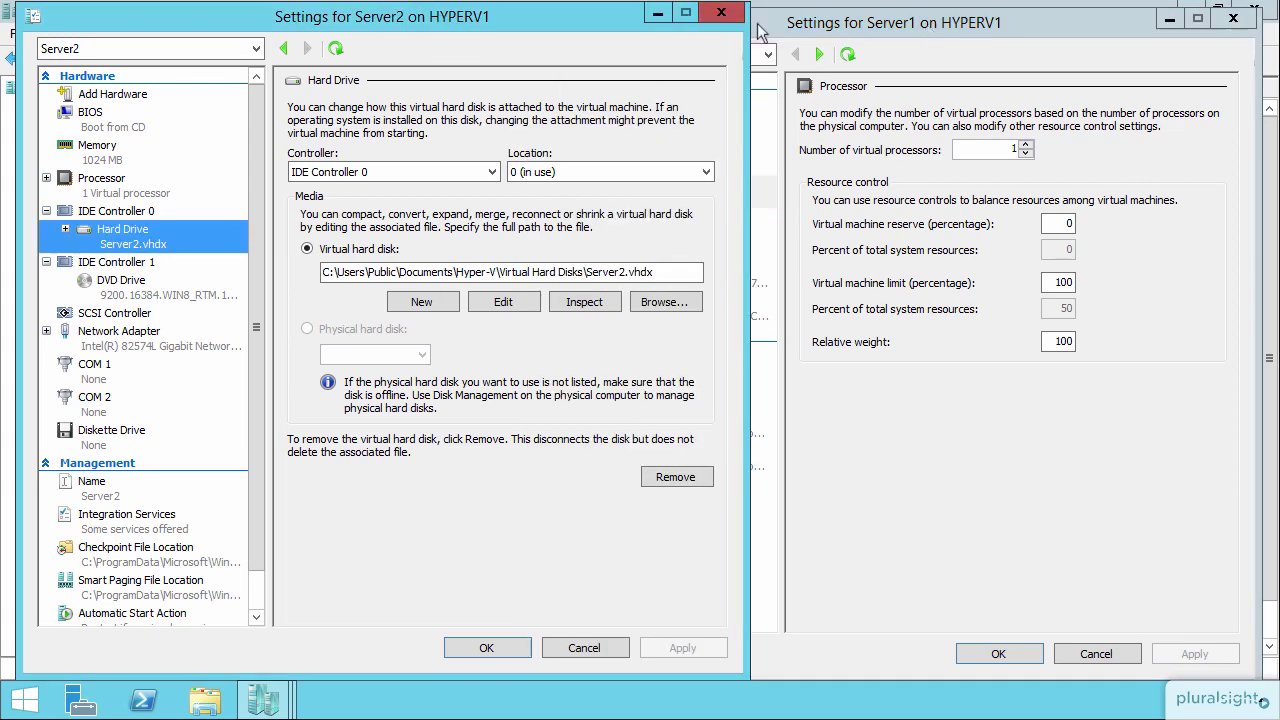
pyautogui.click(720, 16)
# - Enable Dynamic Memory for Server1 and set its maximum RAM to 4096 MB
pyautogui.moveTo(841, 30); pyautogui.dragTo(662, 20)
pyautogui.click(449, 157)
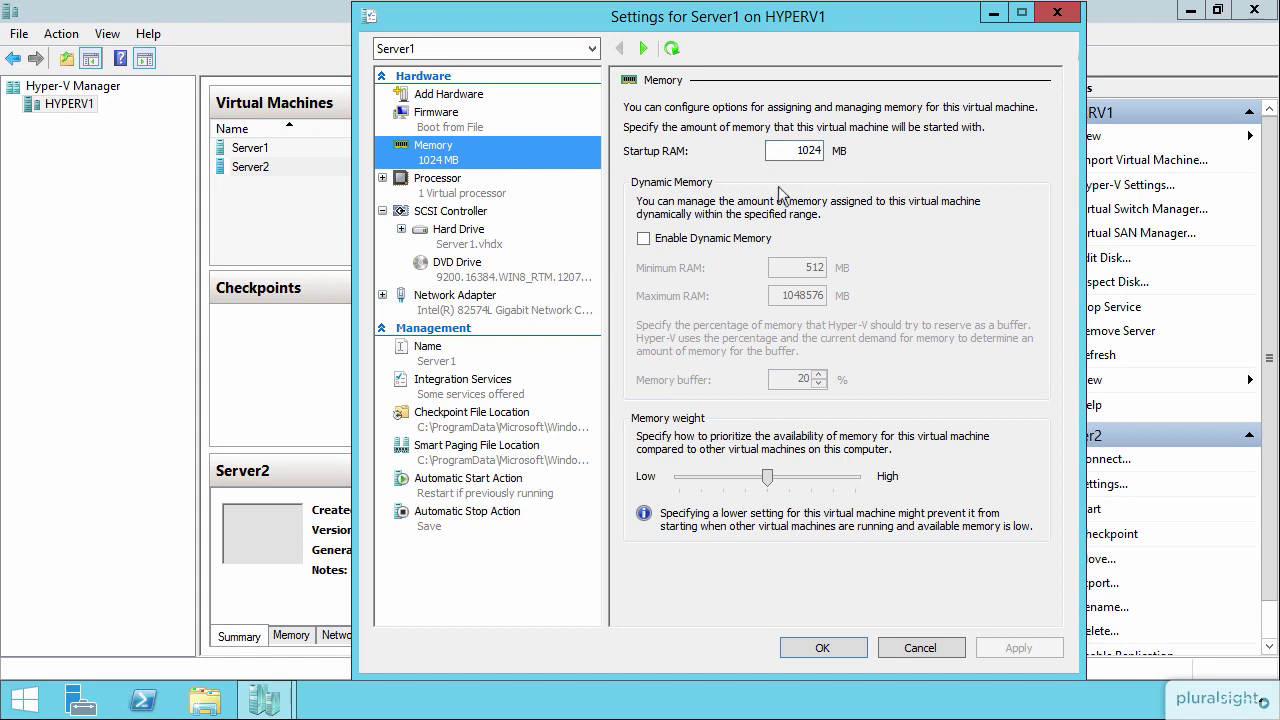
pyautogui.click(708, 243)
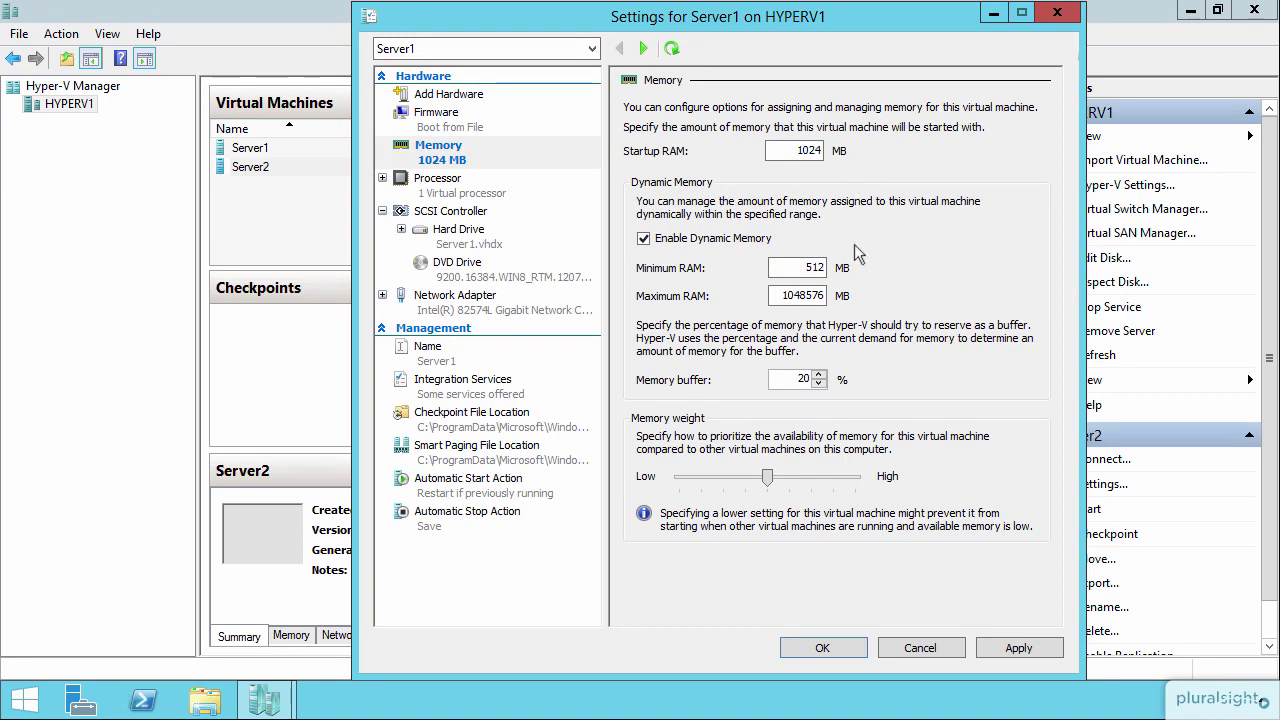
pyautogui.moveTo(798, 267); pyautogui.dragTo(828, 270)
pyautogui.moveTo(778, 296); pyautogui.dragTo(832, 296)
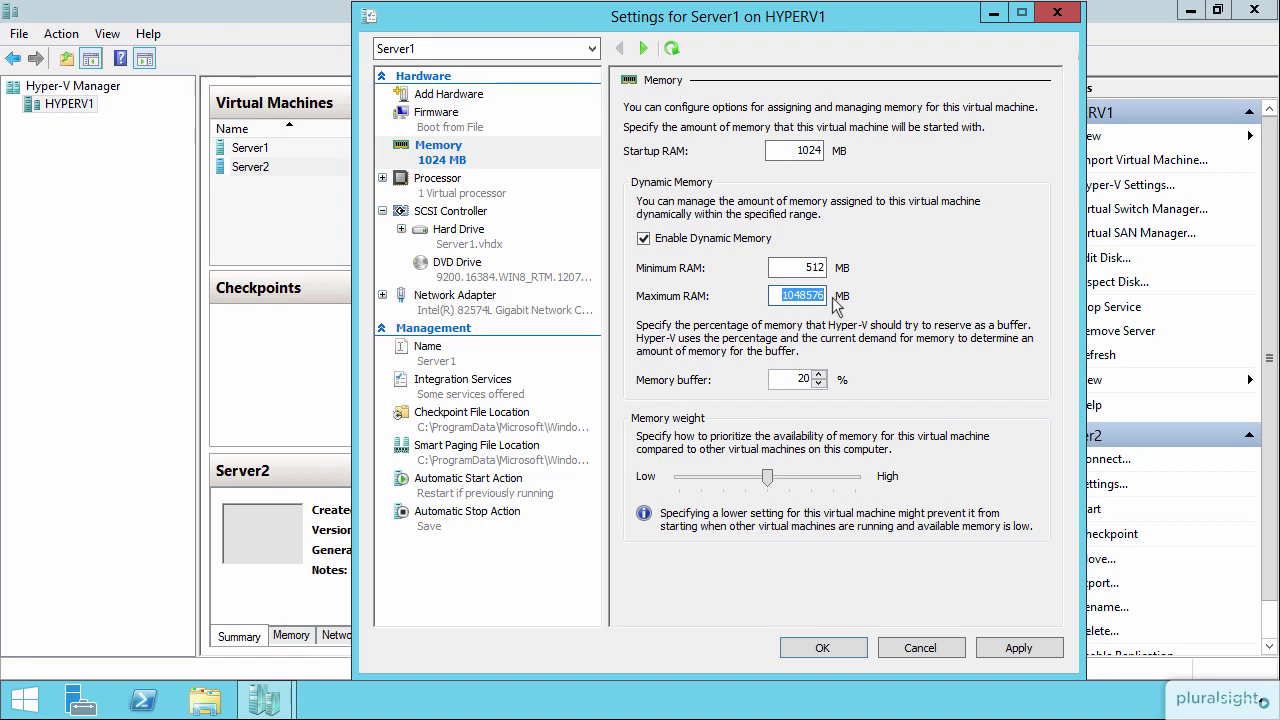
pyautogui.write('4096')
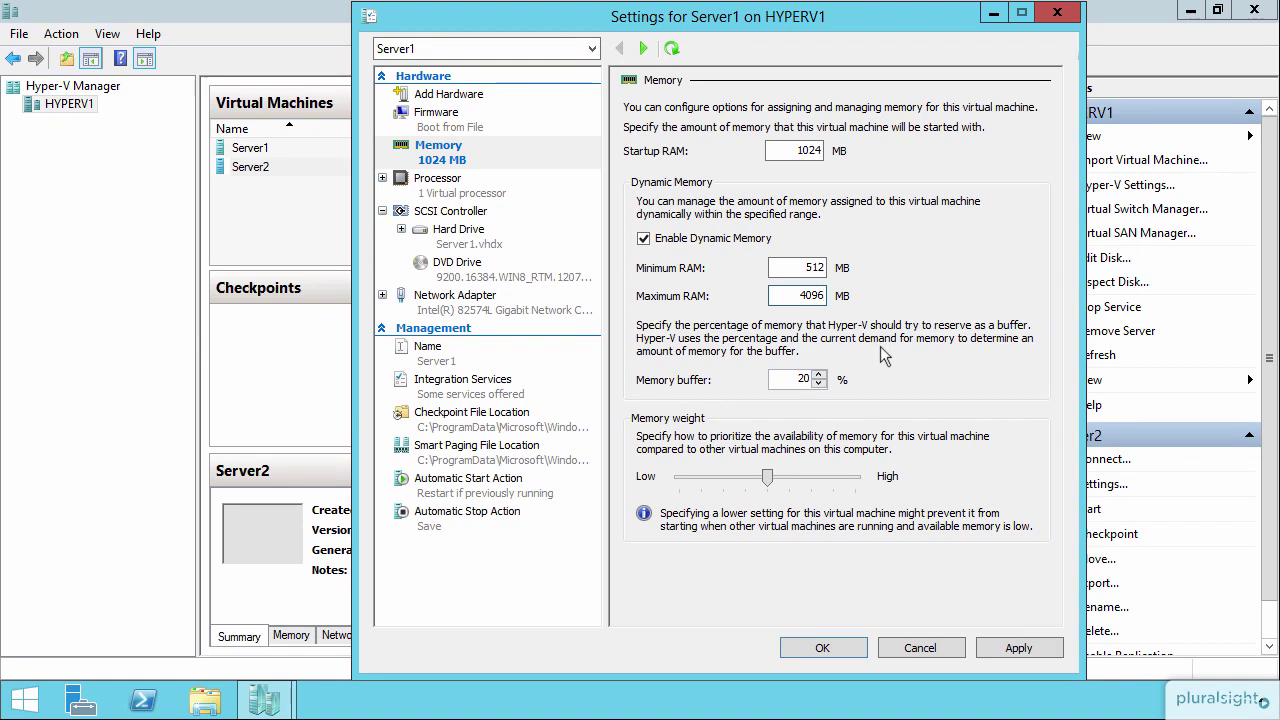
# - Set Server1's memory weight close to Low and confirm the settings
pyautogui.doubleClick(791, 379)
pyautogui.click(768, 481)
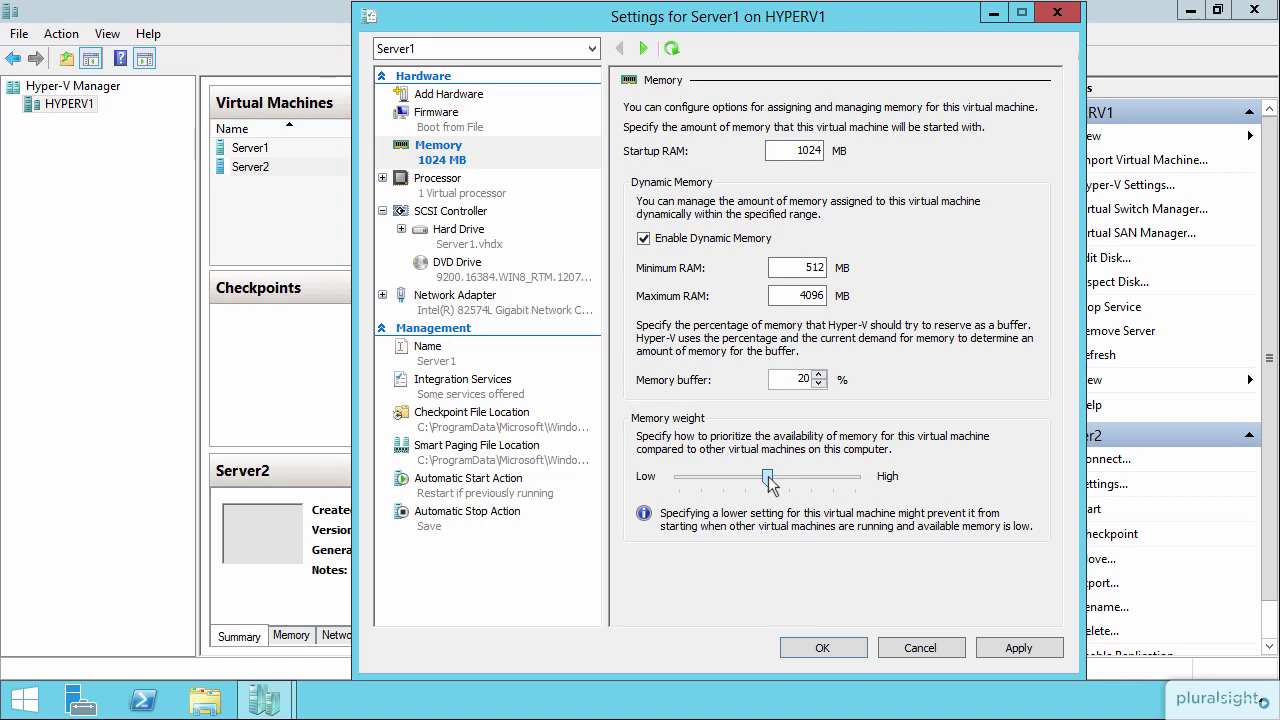
pyautogui.moveTo(769, 483); pyautogui.dragTo(727, 484)
pyautogui.moveTo(727, 483); pyautogui.dragTo(838, 484)
pyautogui.moveTo(833, 479); pyautogui.dragTo(706, 479)
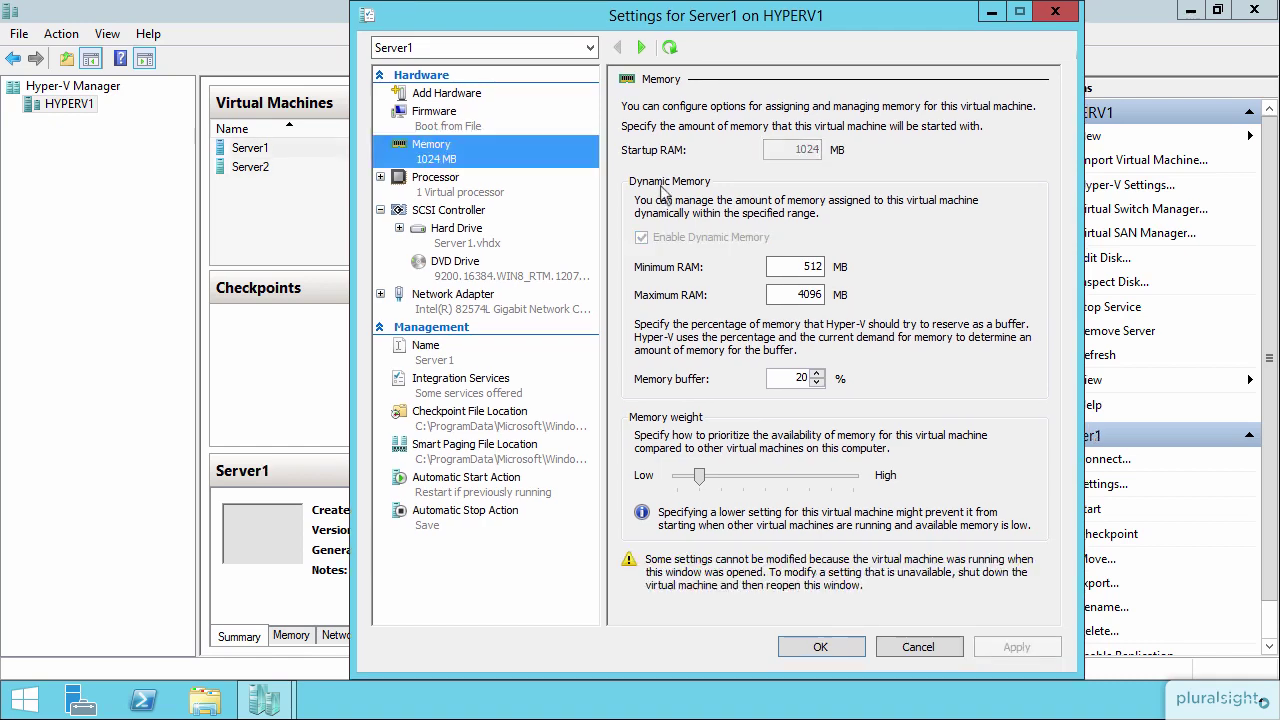
pyautogui.click(824, 642)
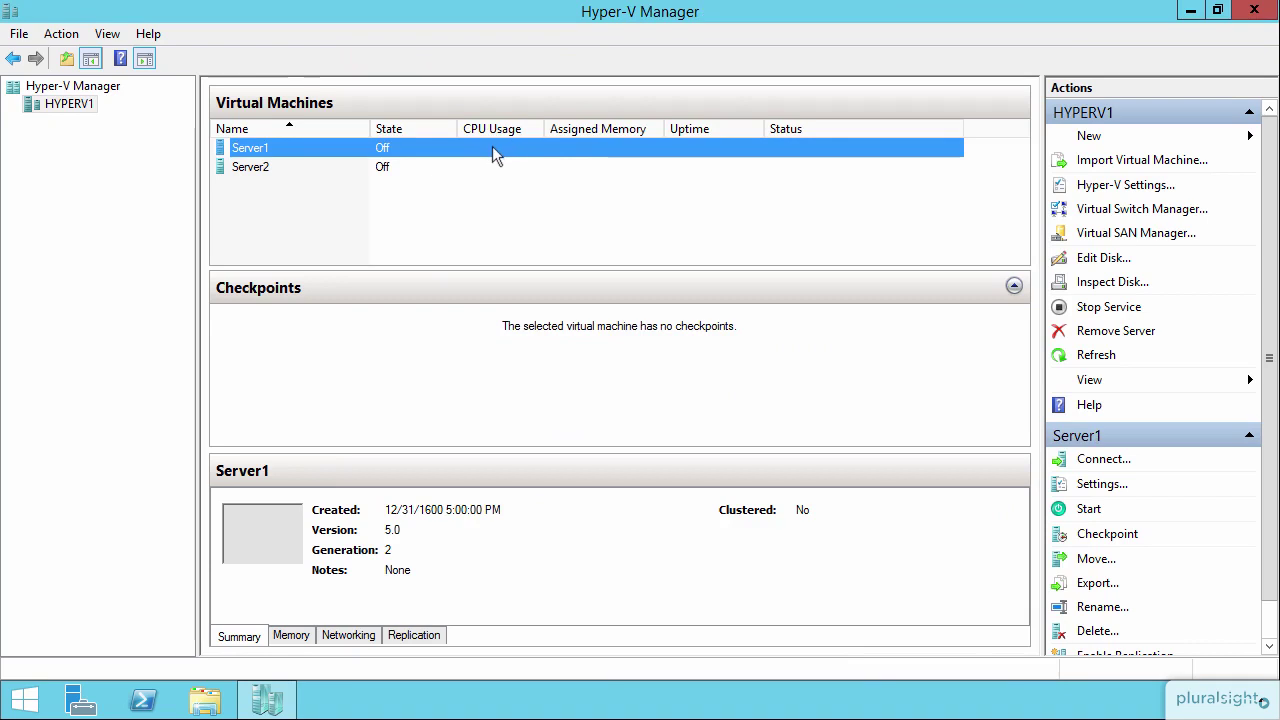
# - Start Server1 and check its assigned memory, memory demand and memory status
pyautogui.rightClick(583, 146)
pyautogui.click(626, 211)
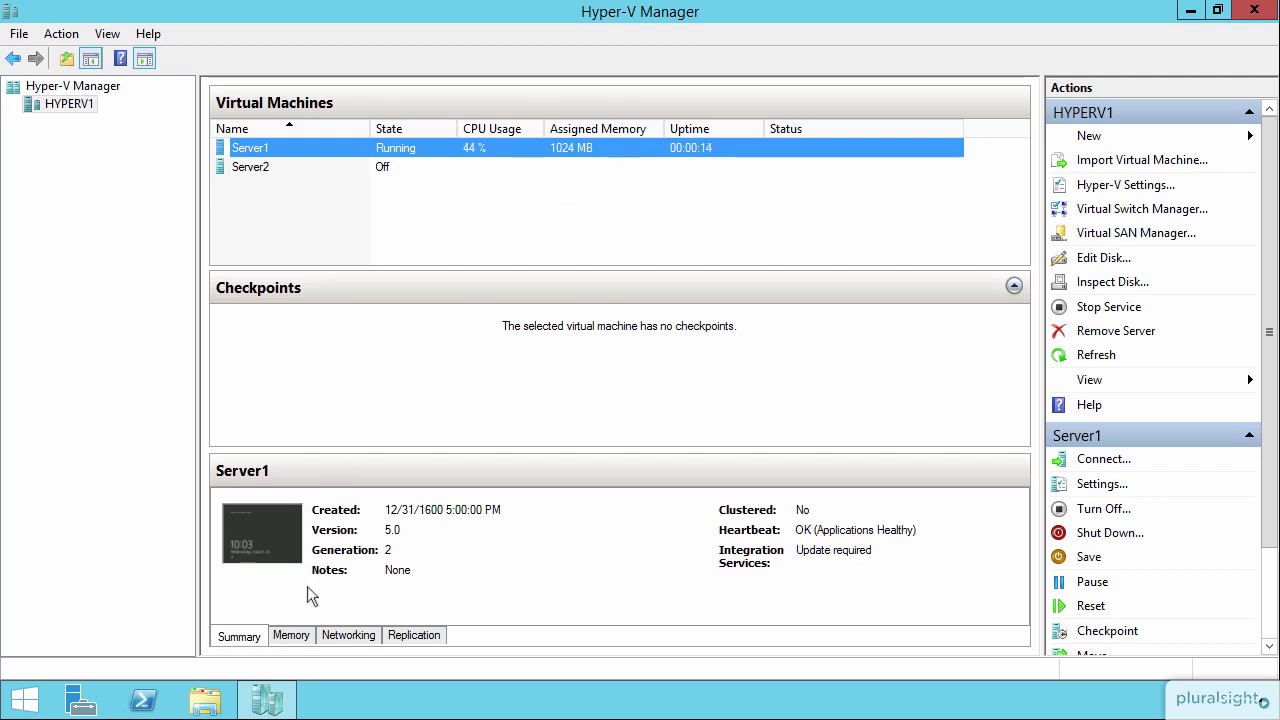
pyautogui.click(292, 636)
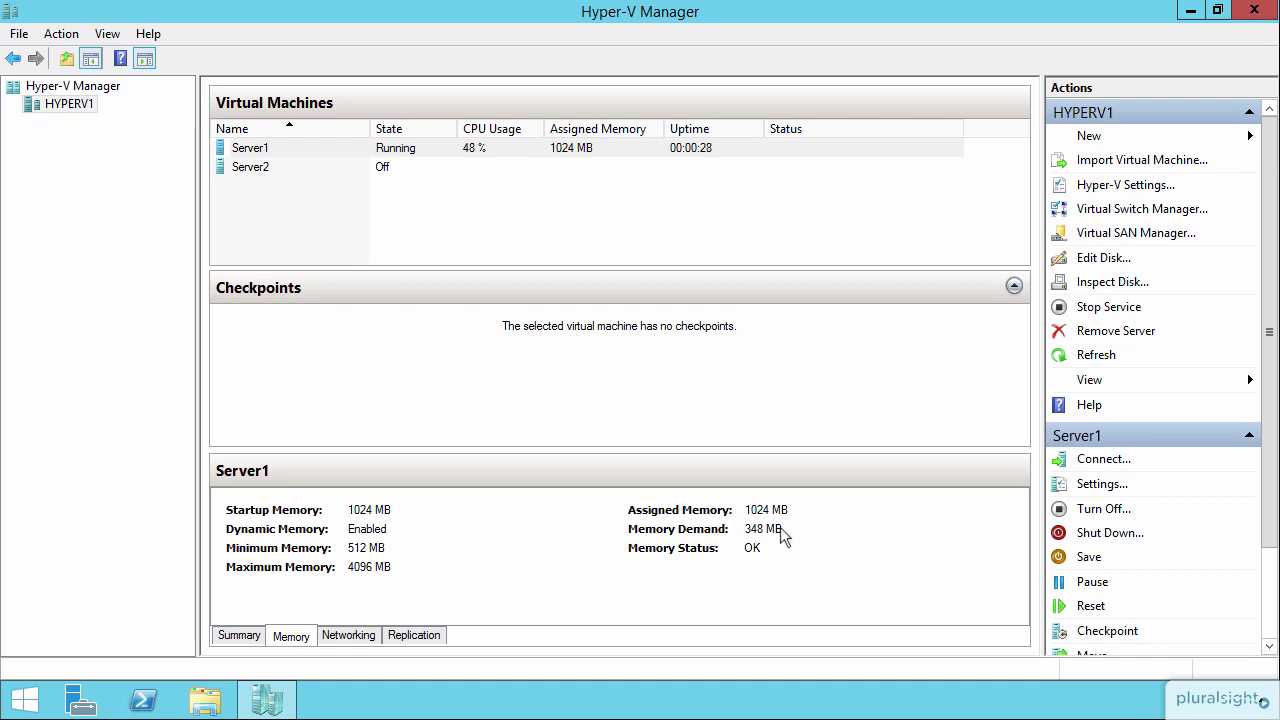
pyautogui.click(600, 148)
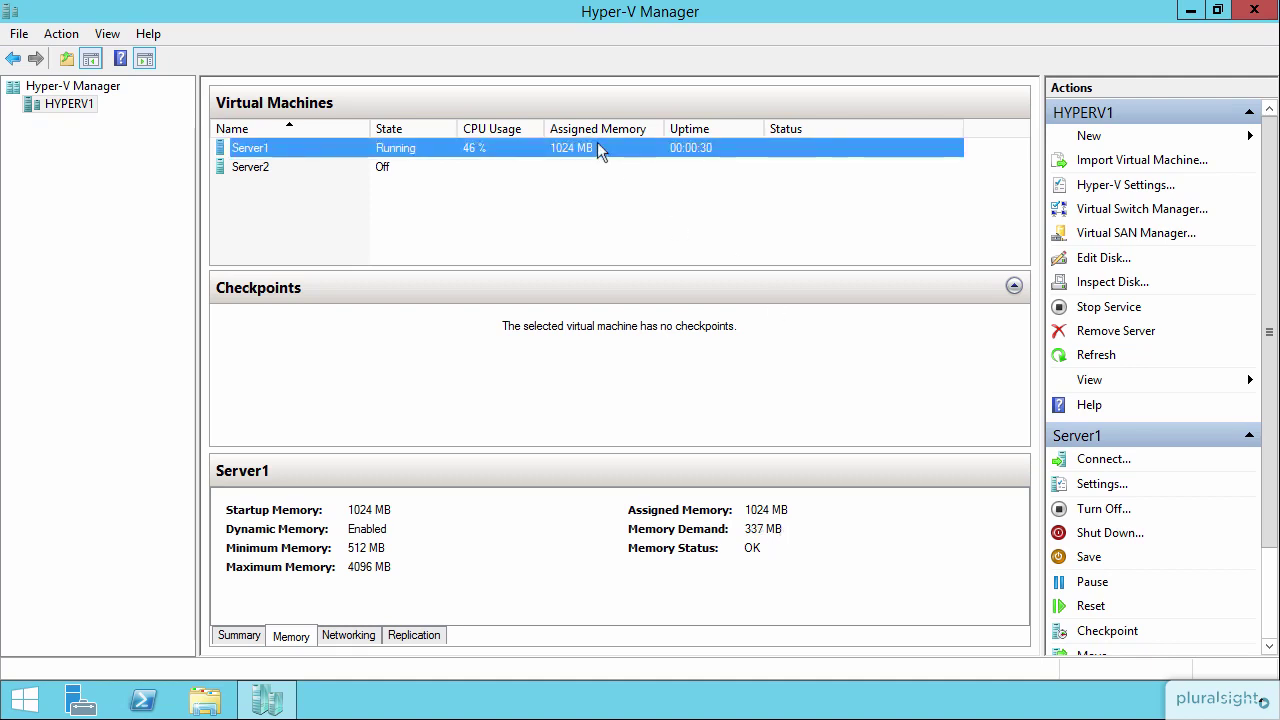